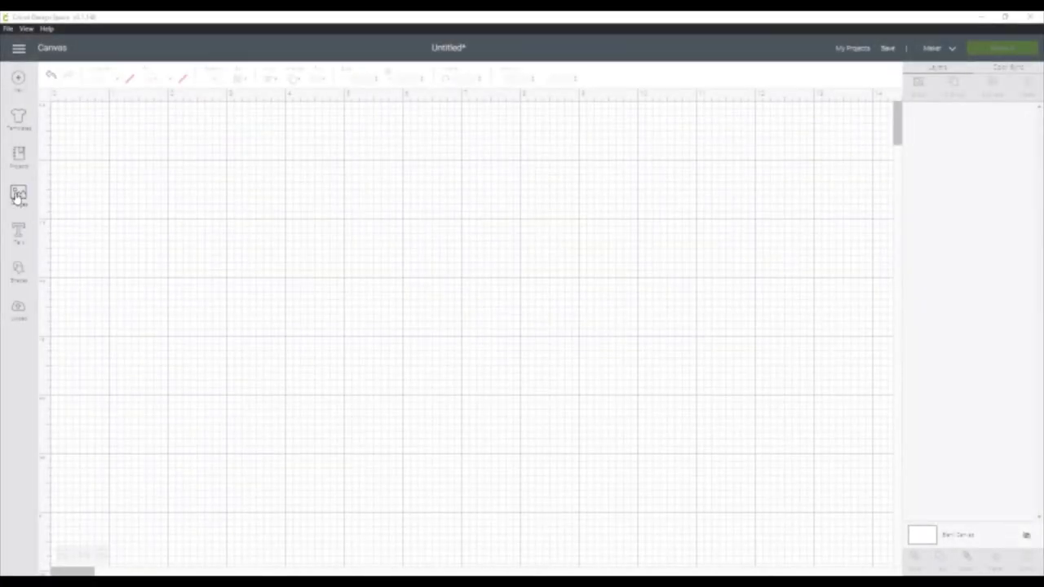
Step: Open the image library from the blank project canvas
{"action": "left_click", "coordinate": [18, 196]}
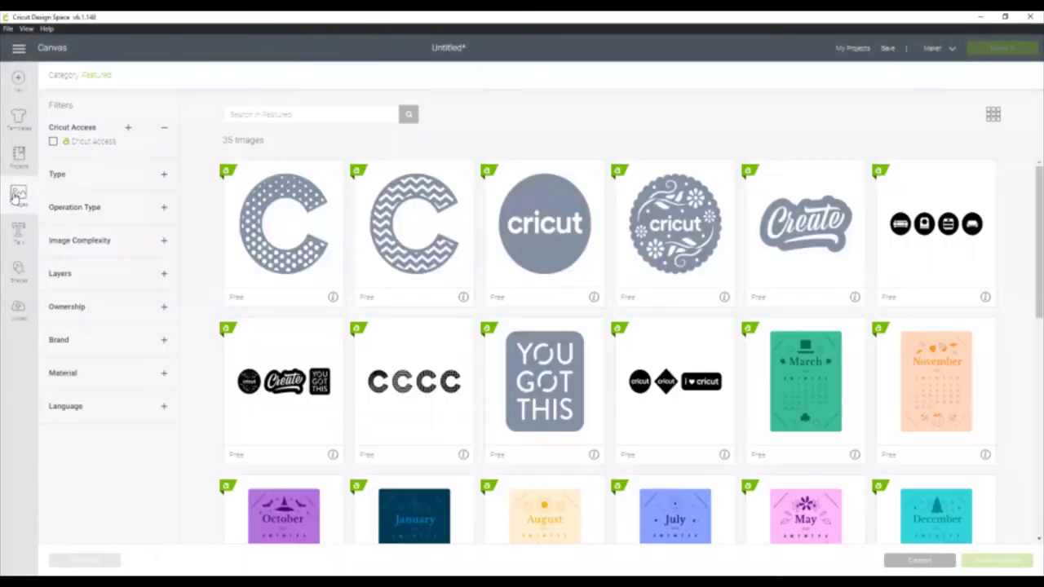
Step: Search the image sets for 'disney frozen' and open the Disney Frozen set
{"action": "left_click", "coordinate": [71, 76]}
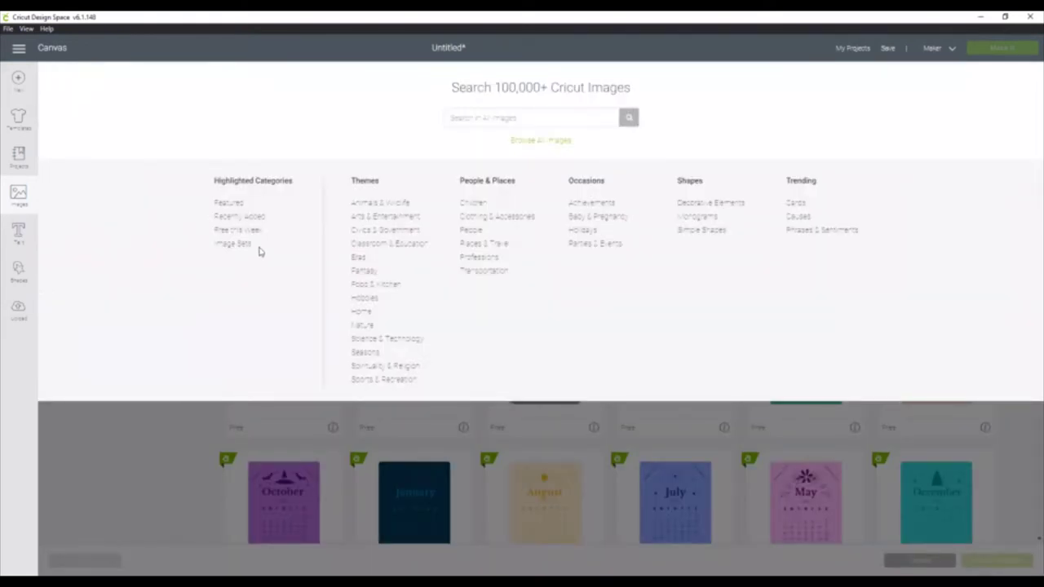
{"action": "left_click", "coordinate": [232, 245]}
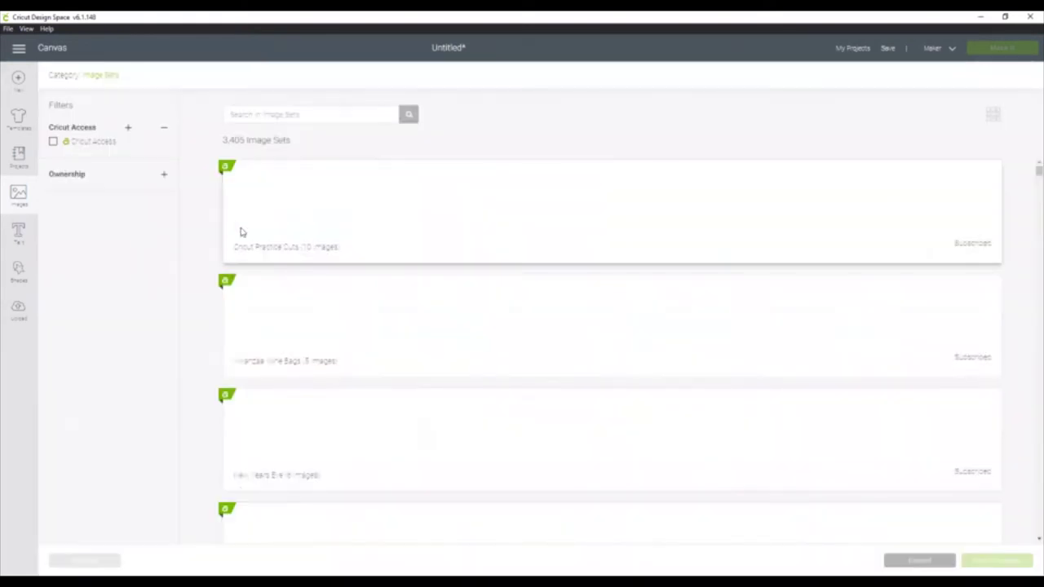
{"action": "left_click", "coordinate": [292, 112]}
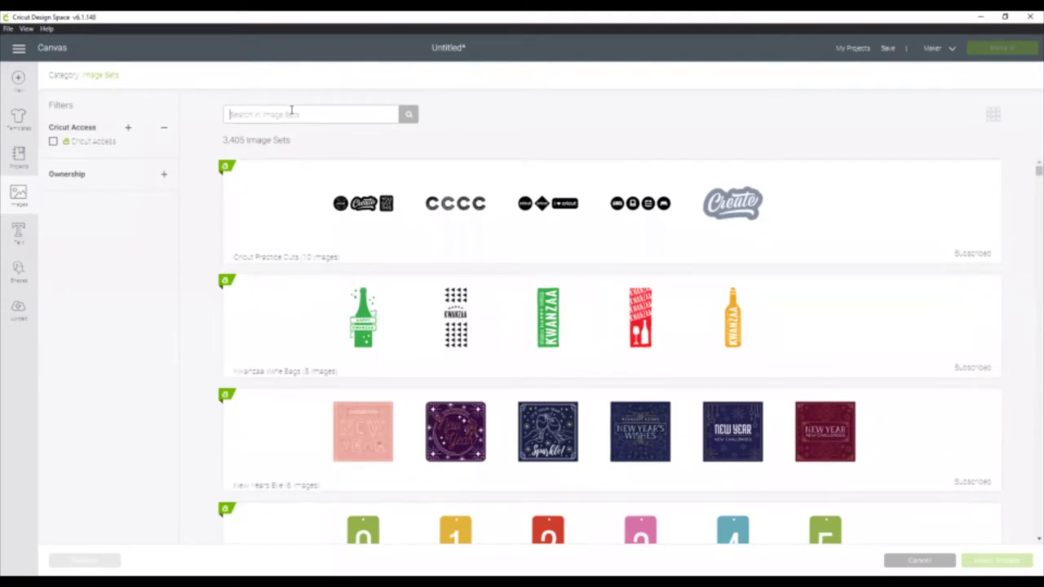
{"action": "type", "text": "sney frozen"}
{"action": "key", "text": "Return"}
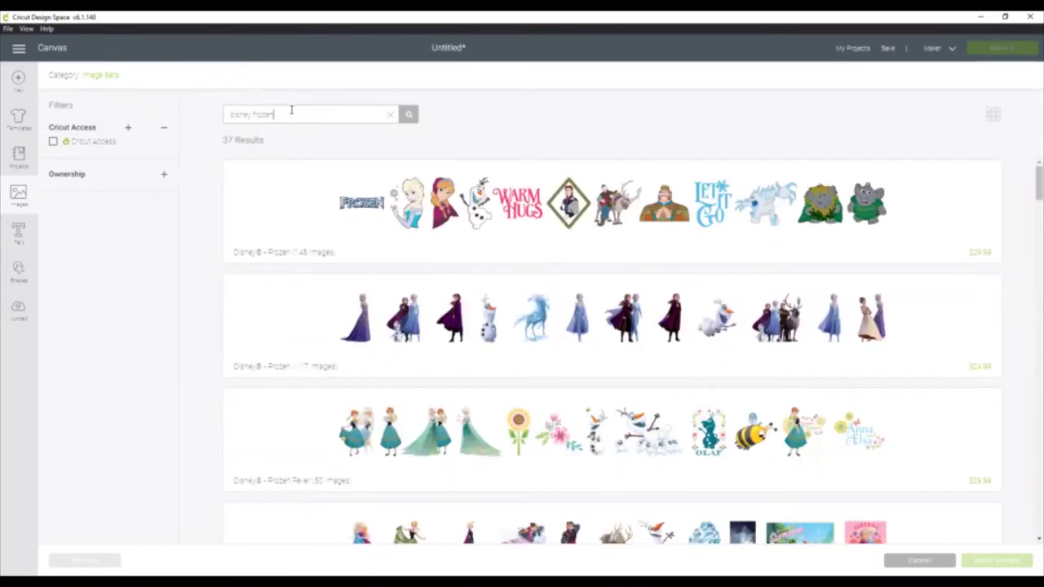
{"action": "scroll", "coordinate": [377, 235], "scroll_direction": "down", "scroll_amount": 2}
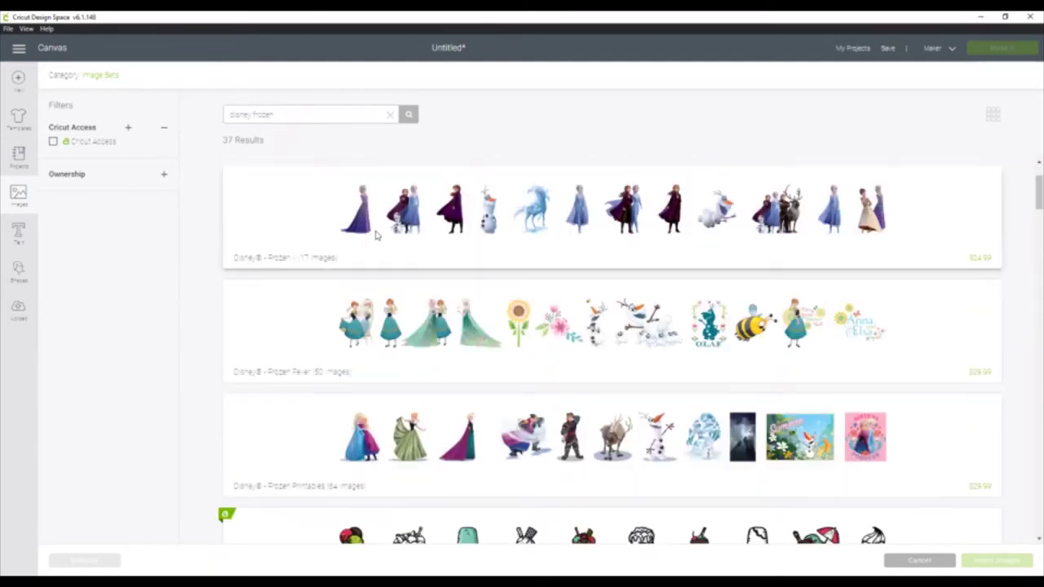
{"action": "scroll", "coordinate": [376, 235], "scroll_direction": "down", "scroll_amount": 1}
{"action": "scroll", "coordinate": [376, 235], "scroll_direction": "up", "scroll_amount": 2}
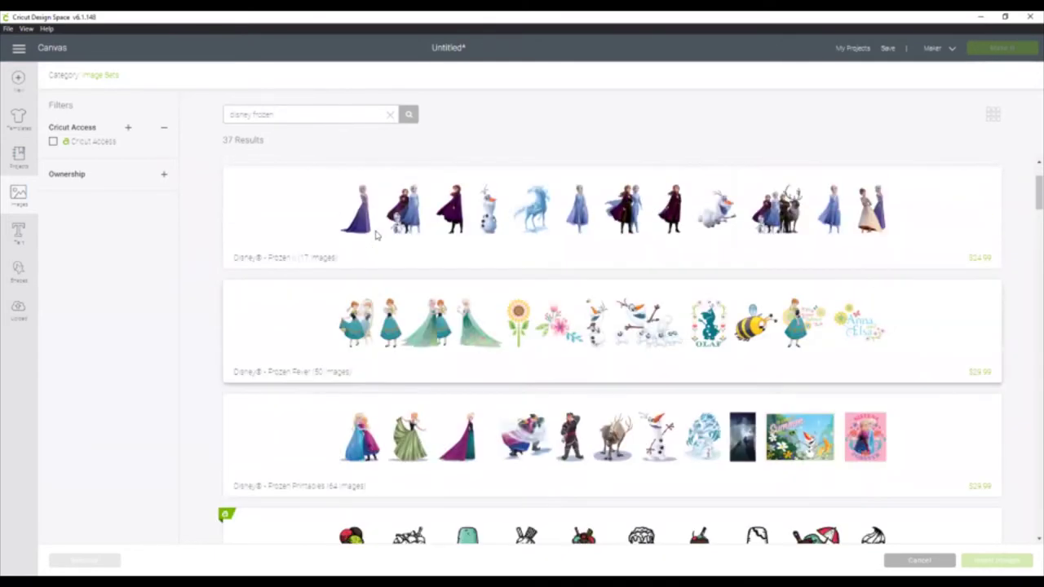
{"action": "left_click", "coordinate": [377, 230]}
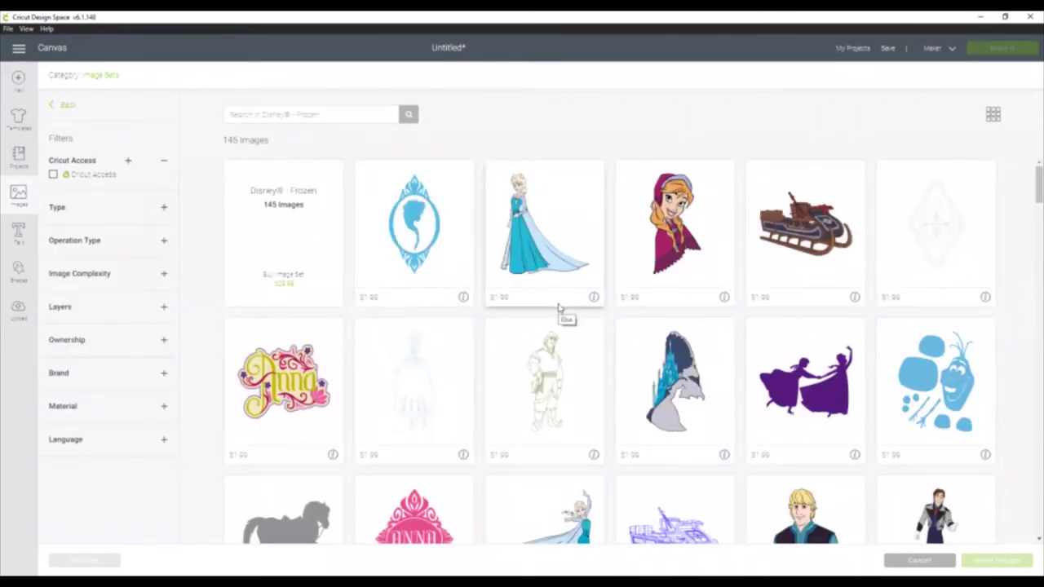
Step: Select the Elsa and Anna sketch and Sisters Forever, and insert both onto the canvas
{"action": "scroll", "coordinate": [559, 308], "scroll_direction": "down", "scroll_amount": 3}
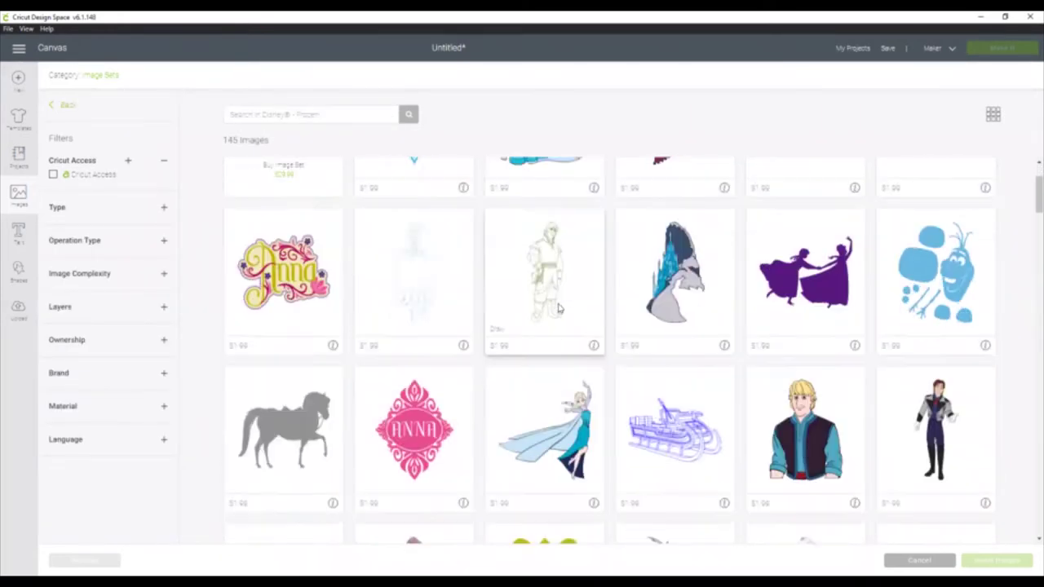
{"action": "scroll", "coordinate": [559, 308], "scroll_direction": "down", "scroll_amount": 4}
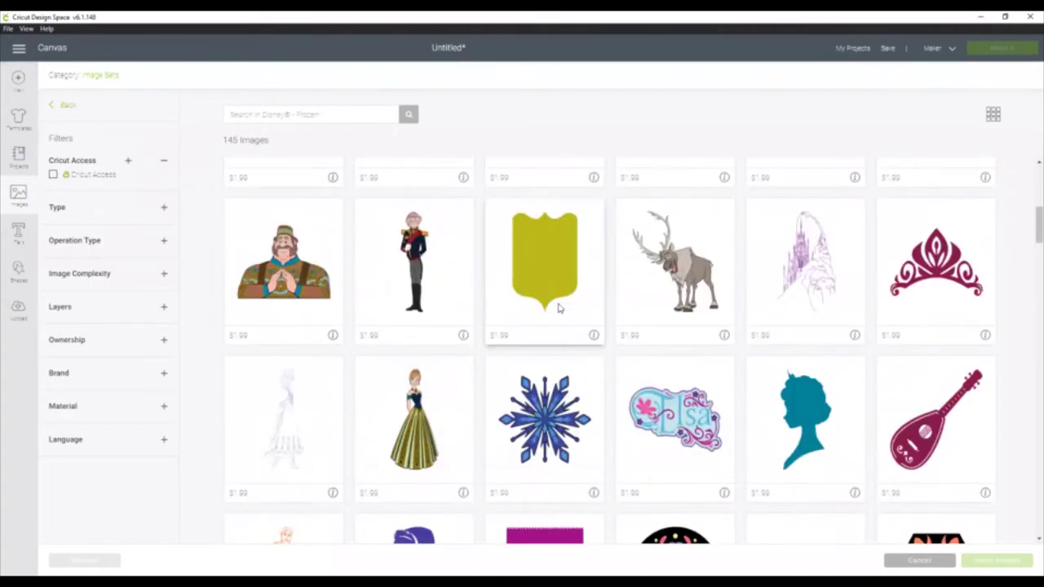
{"action": "scroll", "coordinate": [559, 308], "scroll_direction": "down", "scroll_amount": 3}
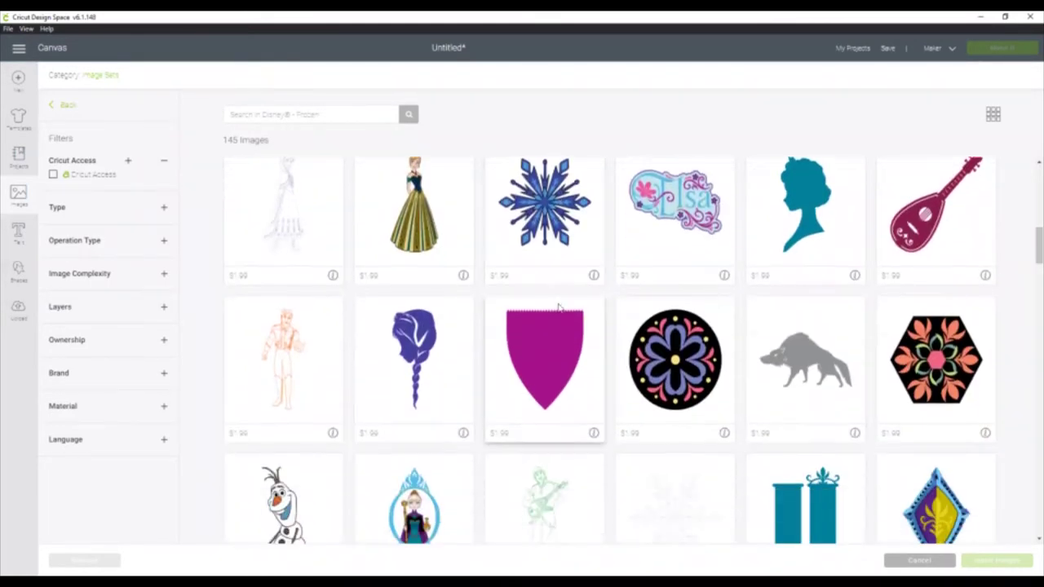
{"action": "scroll", "coordinate": [559, 307], "scroll_direction": "down", "scroll_amount": 2}
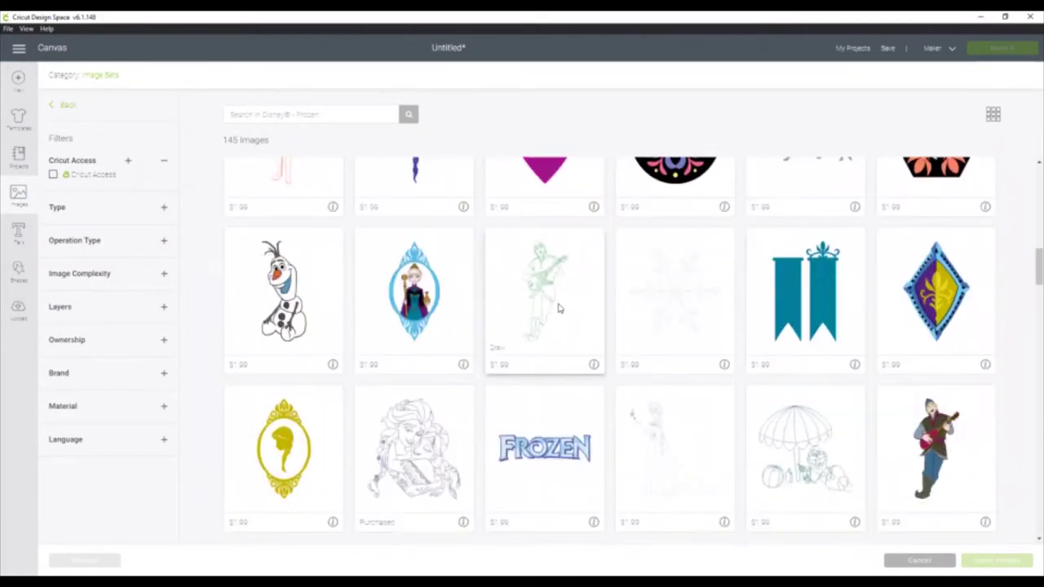
{"action": "left_click", "coordinate": [389, 407]}
{"action": "scroll", "coordinate": [389, 406], "scroll_direction": "down", "scroll_amount": 2}
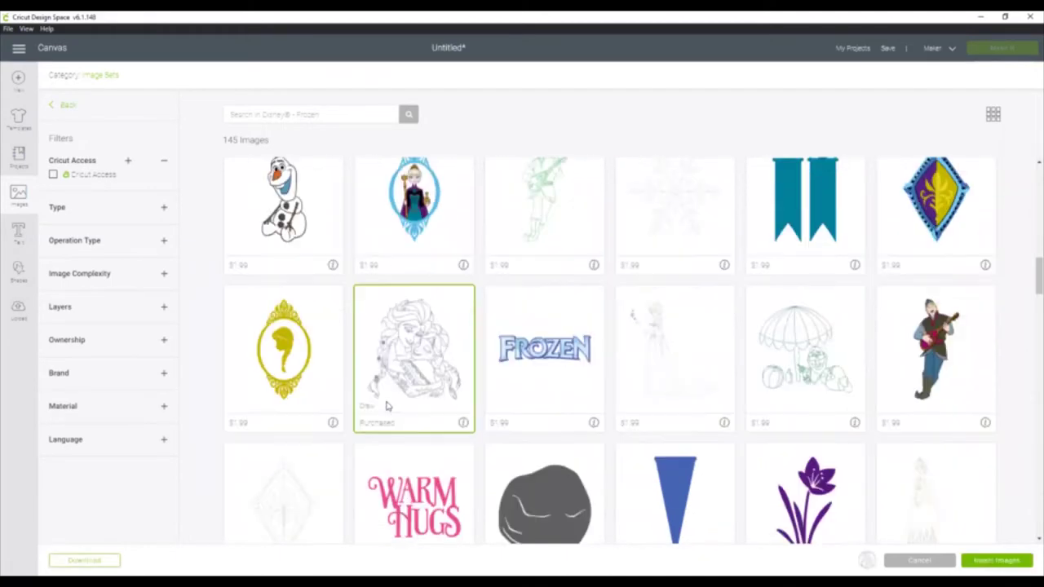
{"action": "scroll", "coordinate": [389, 406], "scroll_direction": "down", "scroll_amount": 3}
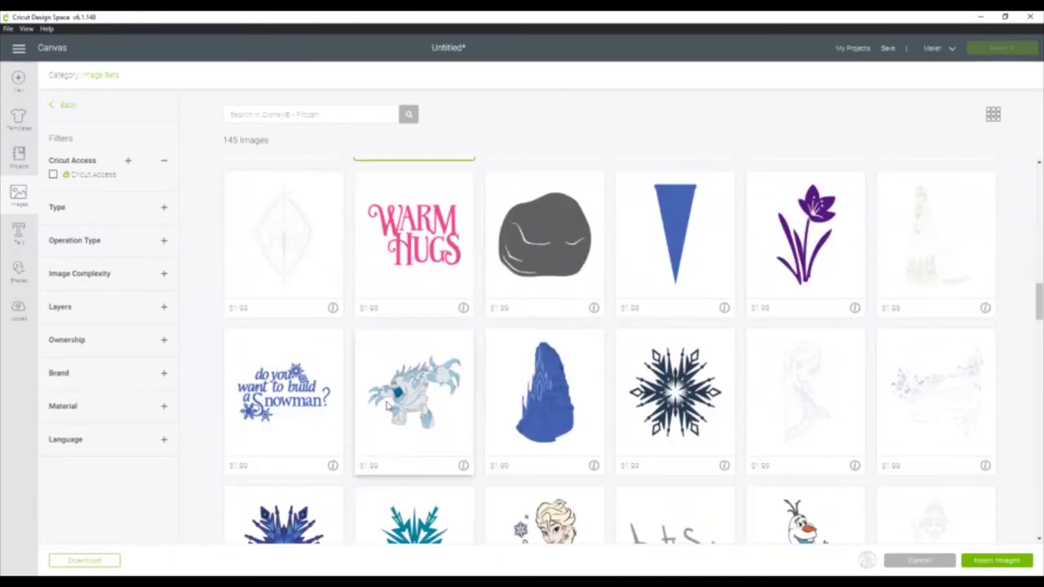
{"action": "scroll", "coordinate": [388, 406], "scroll_direction": "down", "scroll_amount": 2}
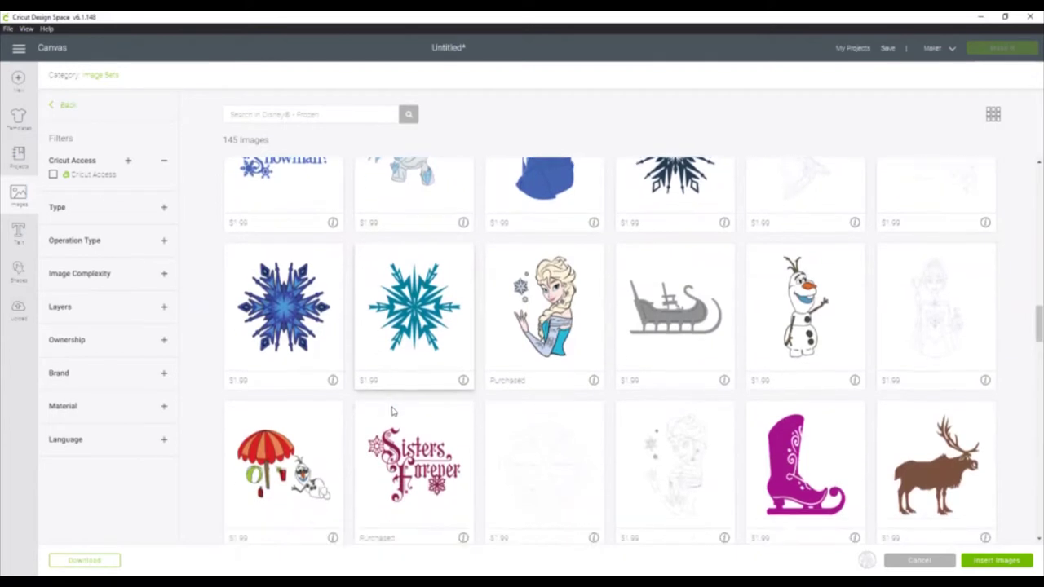
{"action": "left_click", "coordinate": [388, 406]}
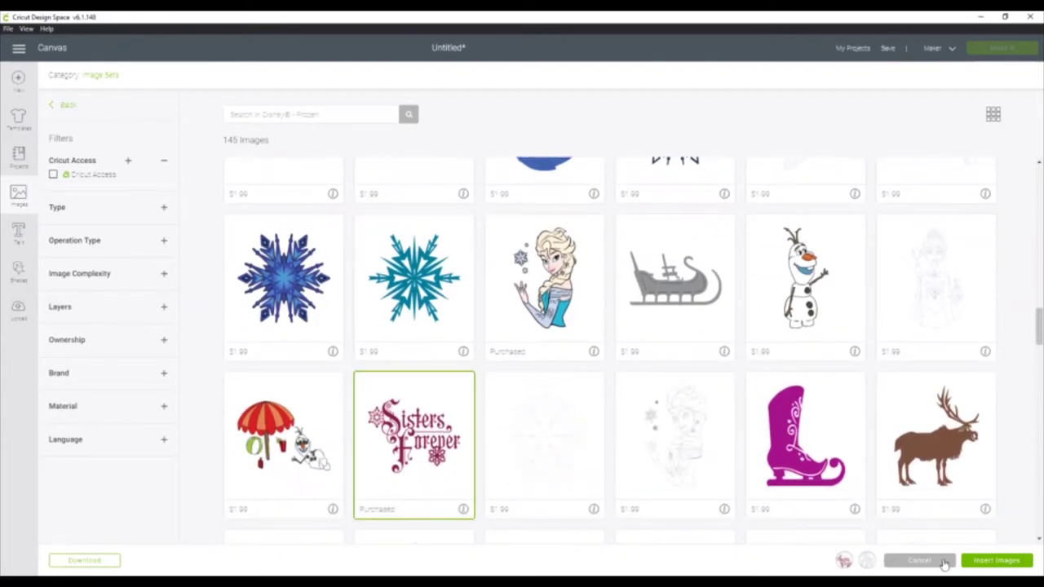
{"action": "left_click", "coordinate": [979, 563]}
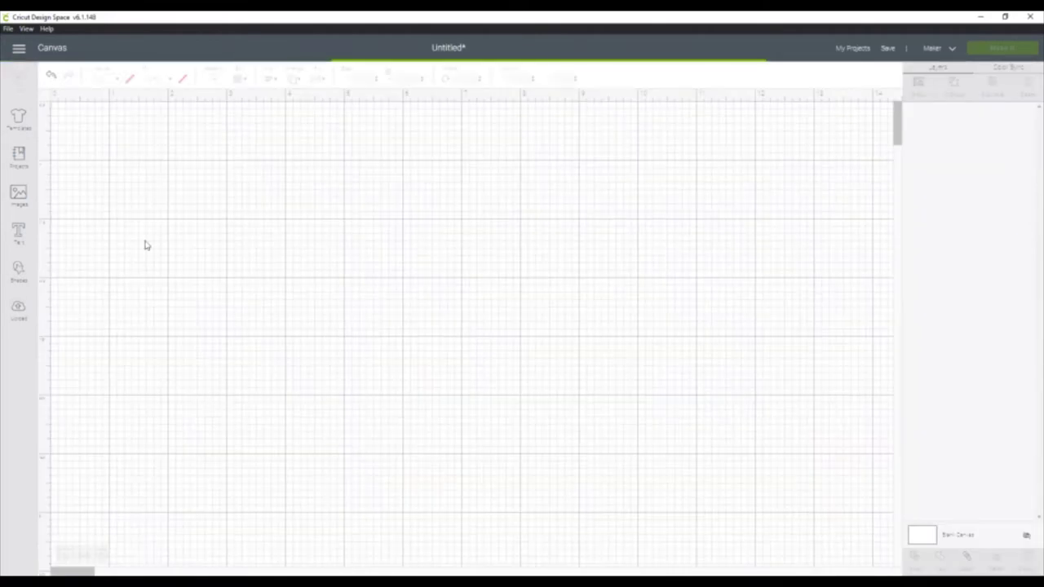
Step: Move the Elsa and Anna sketch aside and set both designs' line type to Engrave
{"action": "left_click", "coordinate": [427, 228]}
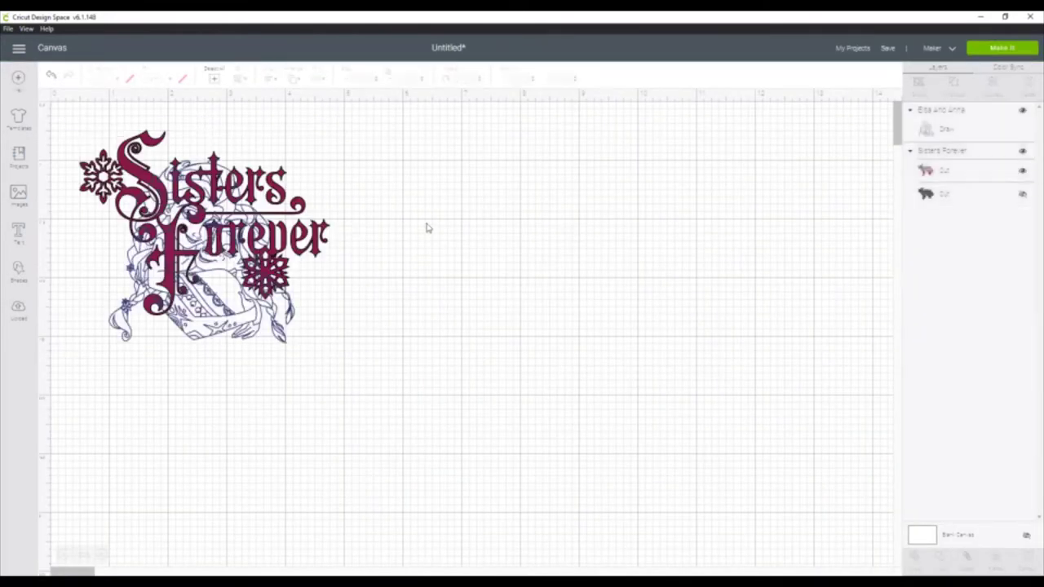
{"action": "left_click_drag", "start_coordinate": [270, 218], "coordinate": [514, 200]}
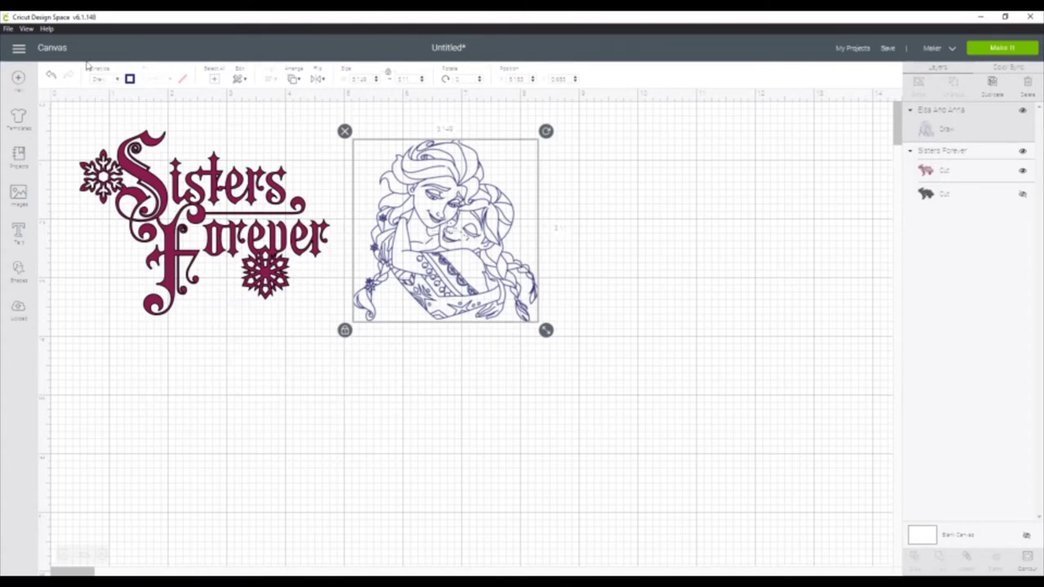
{"action": "left_click", "coordinate": [106, 80]}
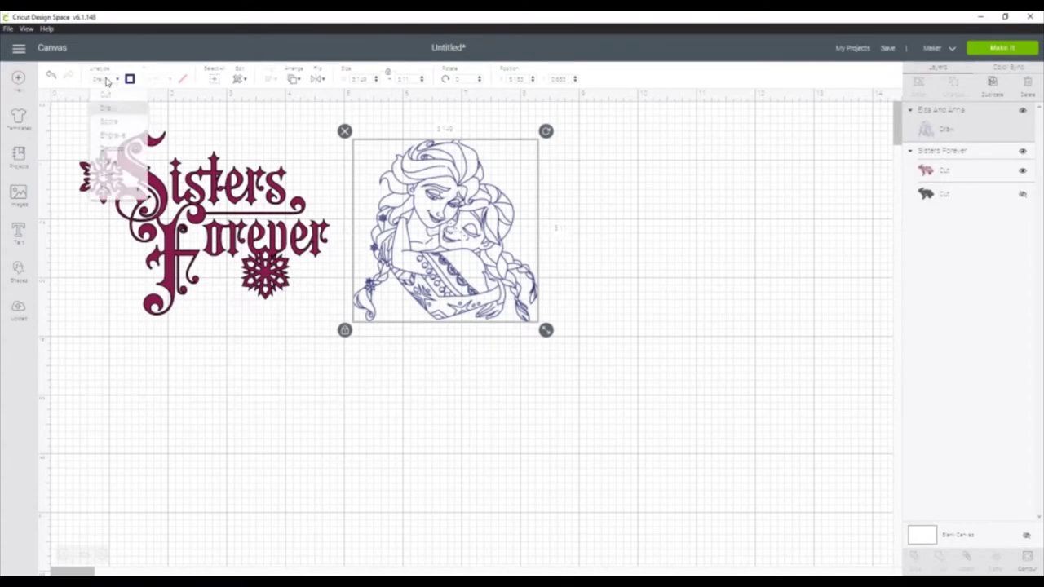
{"action": "left_click", "coordinate": [114, 138]}
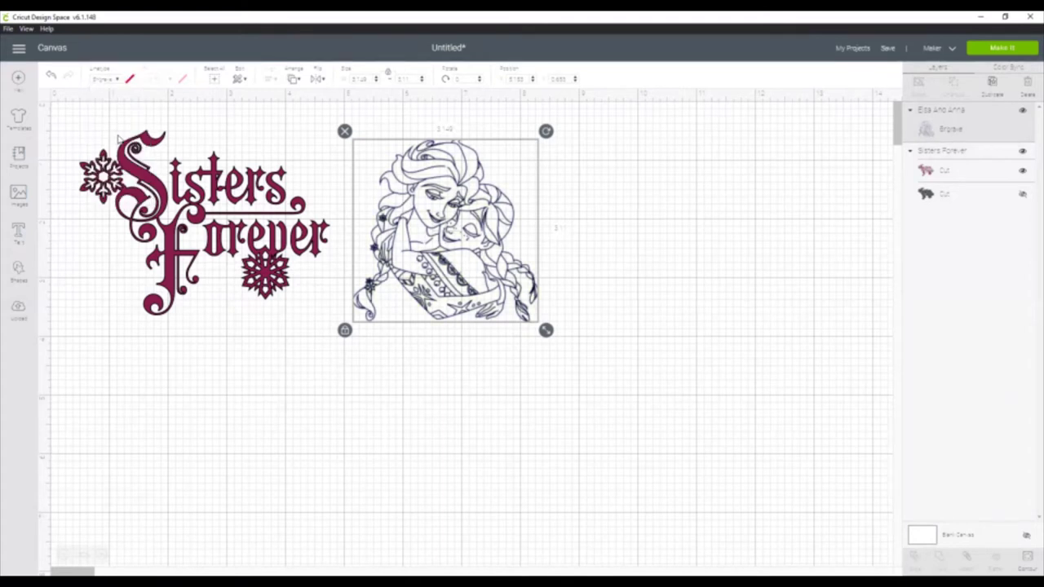
{"action": "left_click", "coordinate": [235, 219]}
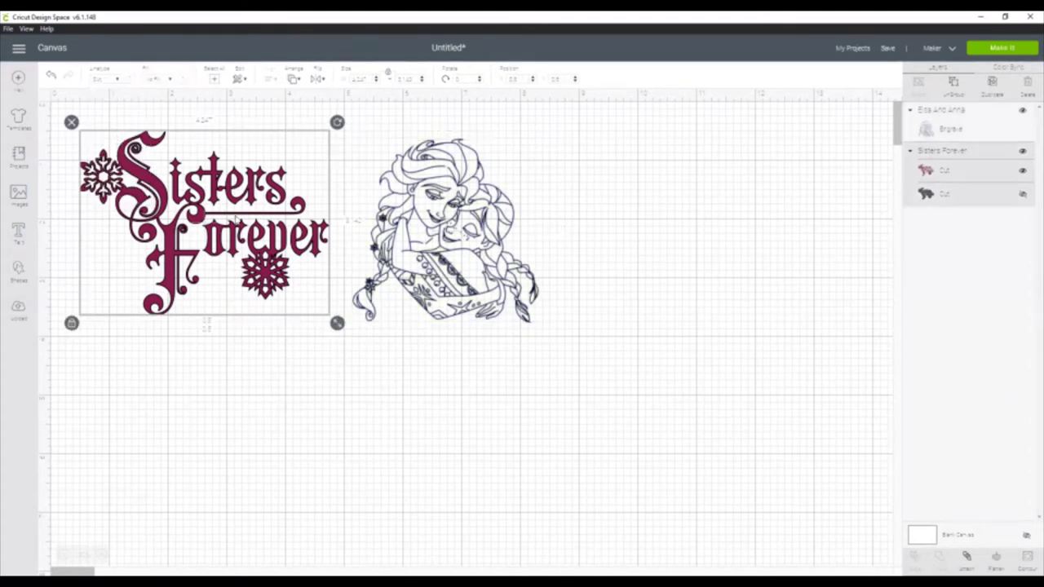
{"action": "left_click", "coordinate": [111, 85]}
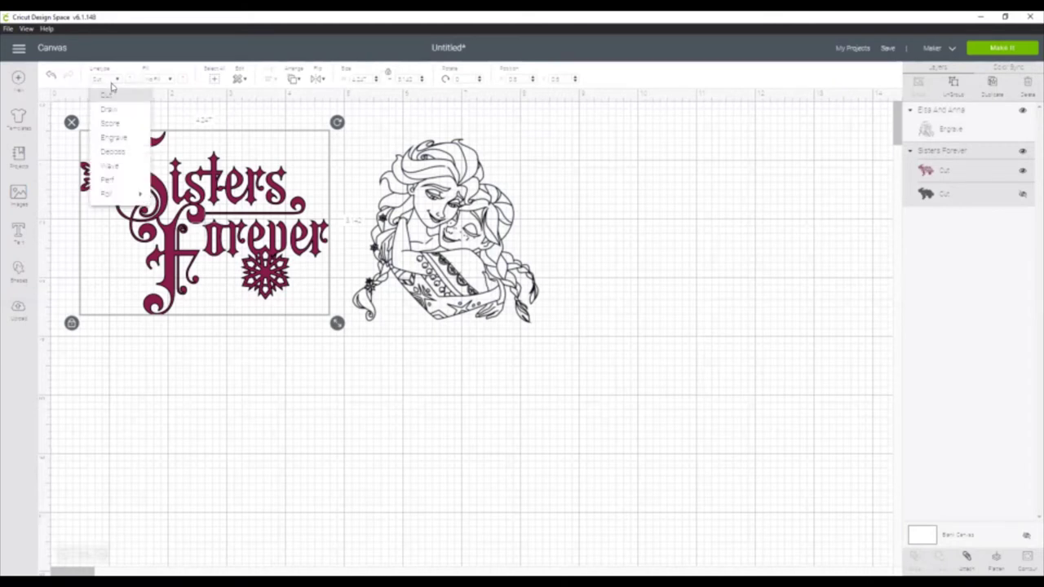
{"action": "left_click", "coordinate": [124, 144]}
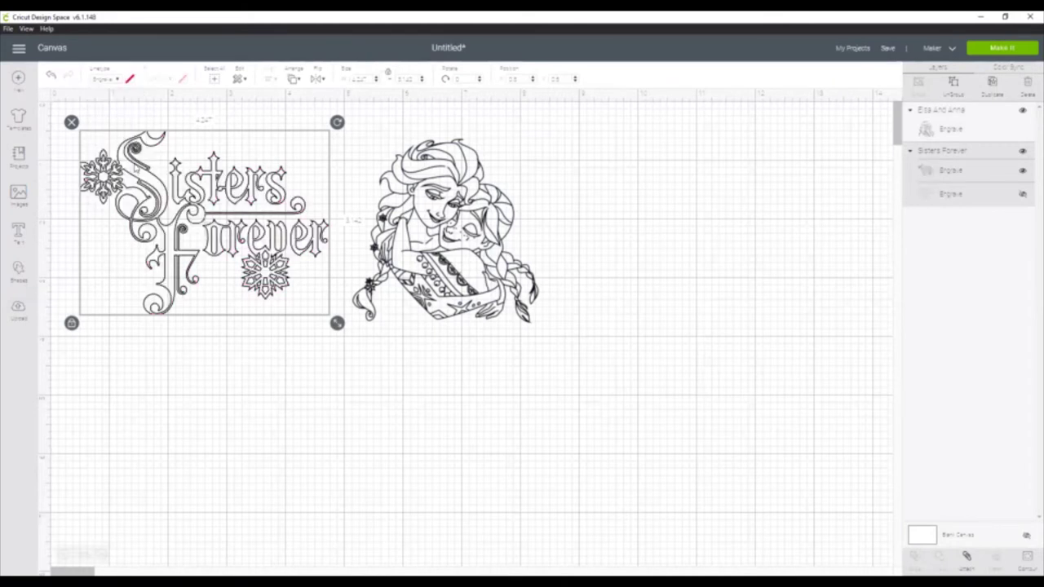
Step: Shrink Sisters Forever, place it just below the sketch, then select the Elsa and Anna image
{"action": "left_click_drag", "start_coordinate": [171, 180], "coordinate": [422, 357]}
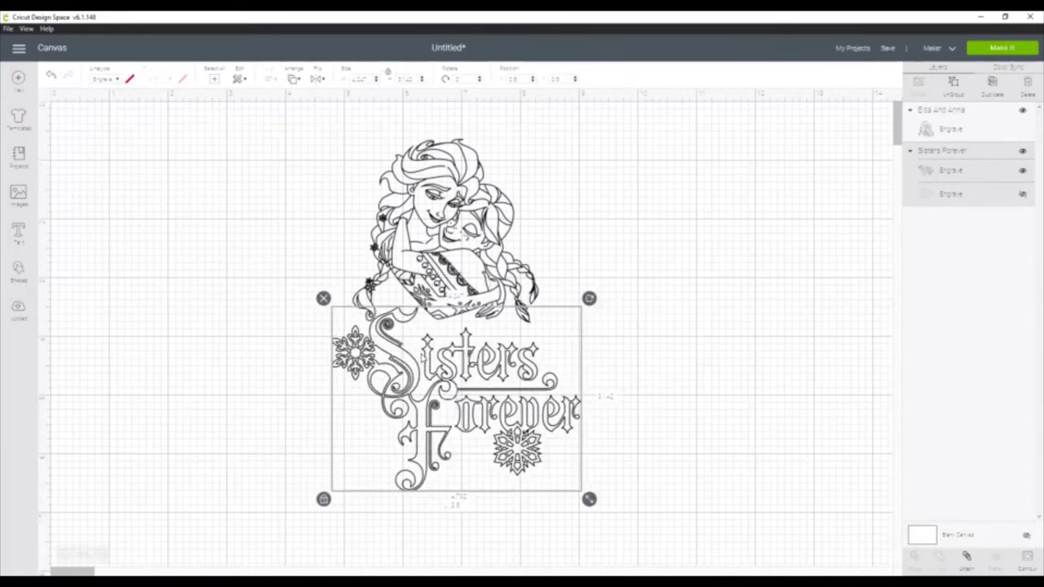
{"action": "left_click_drag", "start_coordinate": [590, 502], "coordinate": [531, 456]}
{"action": "left_click_drag", "start_coordinate": [500, 364], "coordinate": [511, 359]}
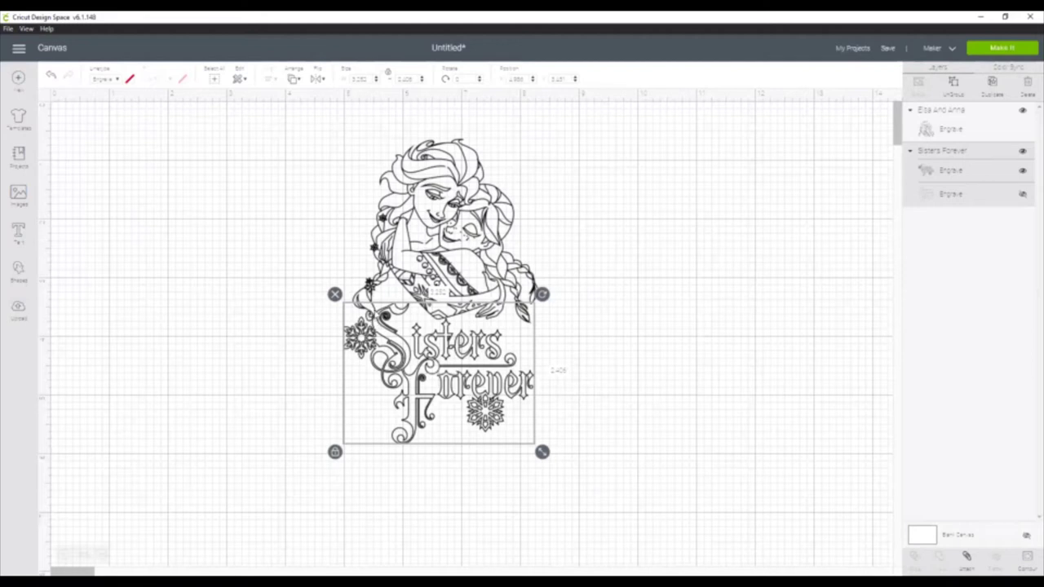
{"action": "left_click", "coordinate": [323, 321]}
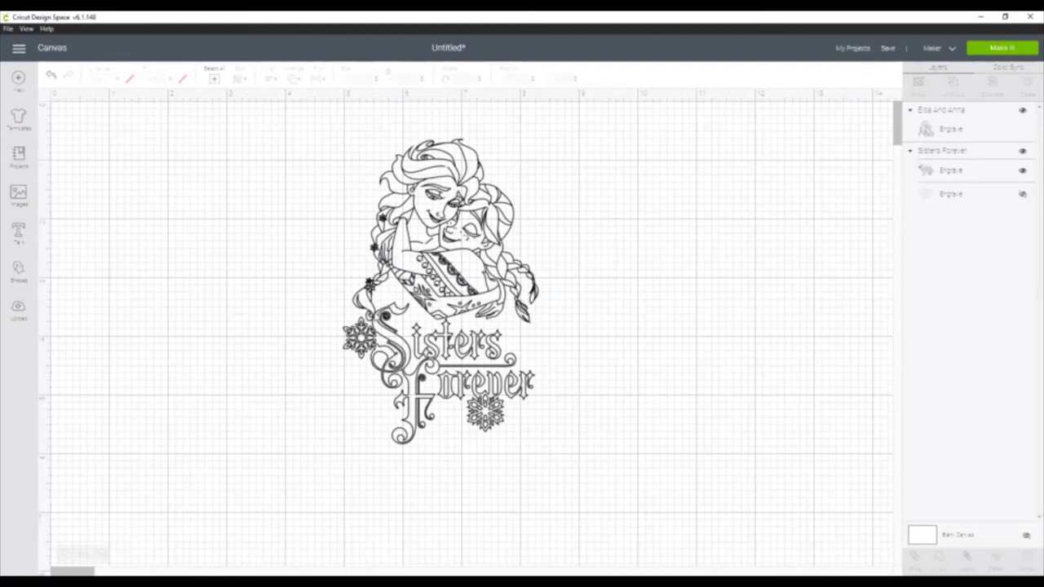
{"action": "left_click", "coordinate": [440, 229]}
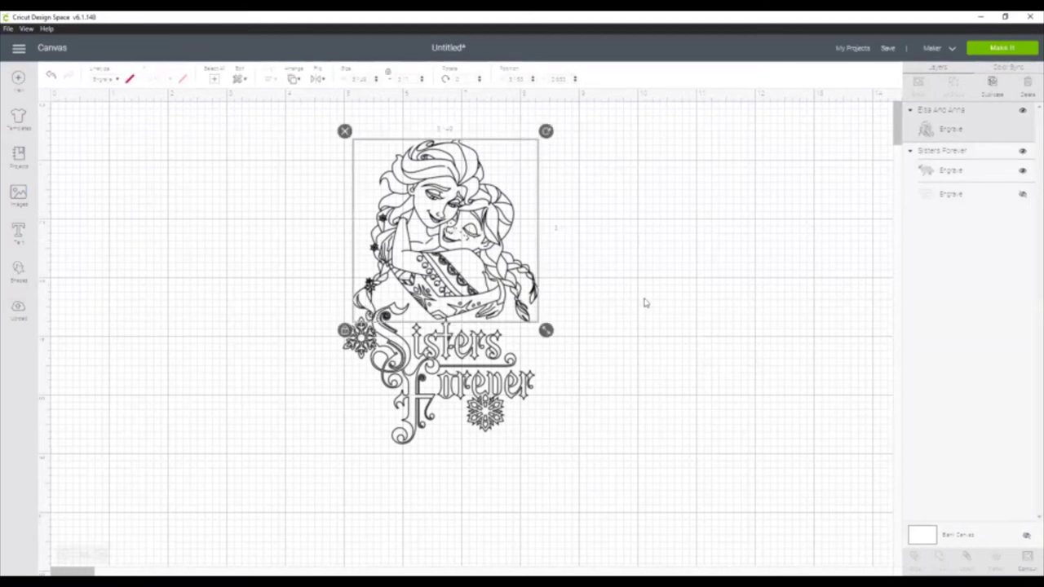
Step: Hide the lower-left curl contour of the Elsa and Anna sketch in Hide Contour
{"action": "left_click", "coordinate": [1027, 557]}
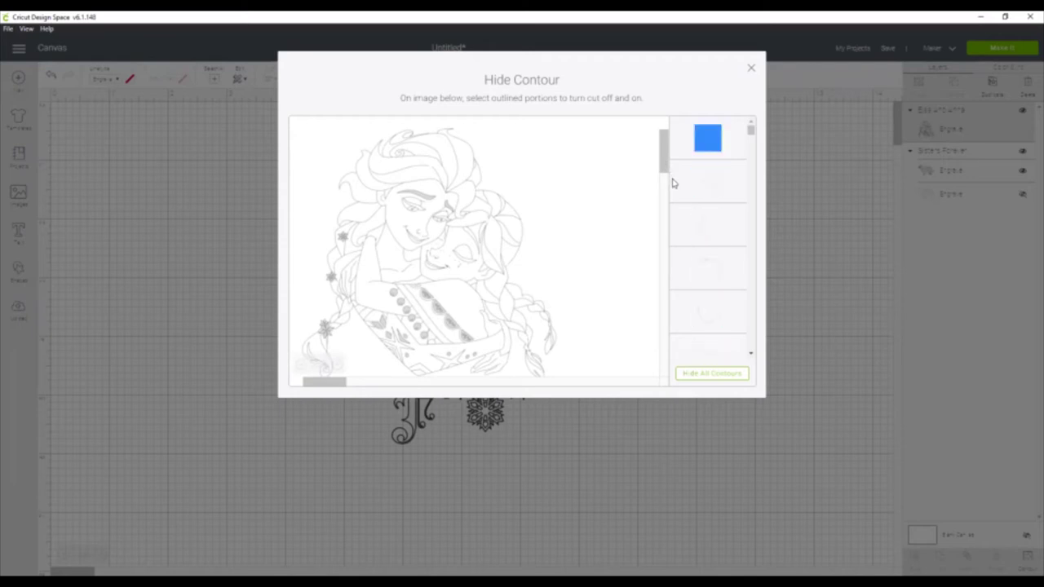
{"action": "scroll", "coordinate": [669, 171], "scroll_direction": "down", "scroll_amount": 2}
{"action": "left_click_drag", "start_coordinate": [662, 176], "coordinate": [661, 130]}
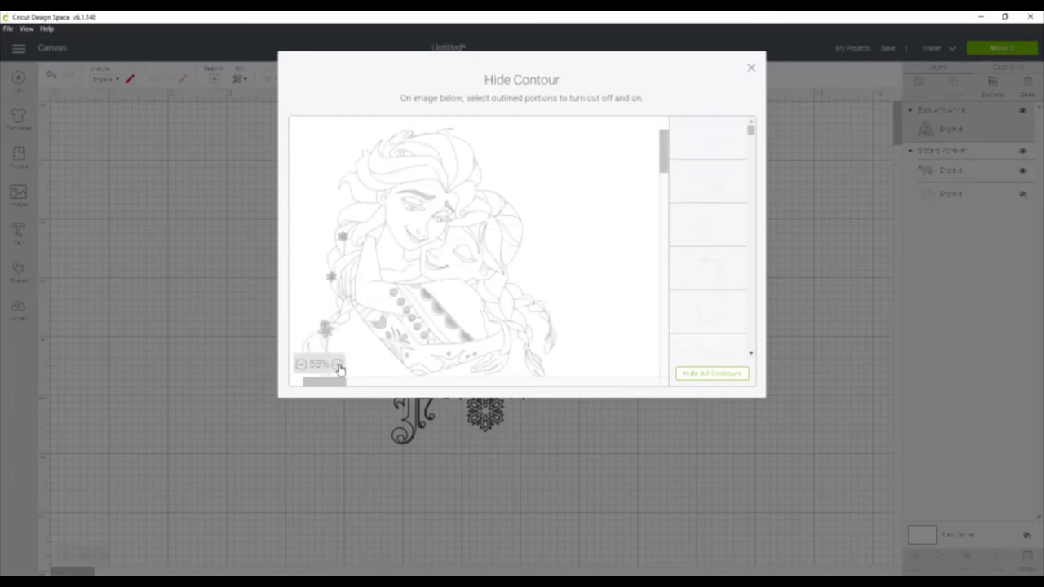
{"action": "left_click", "coordinate": [342, 369]}
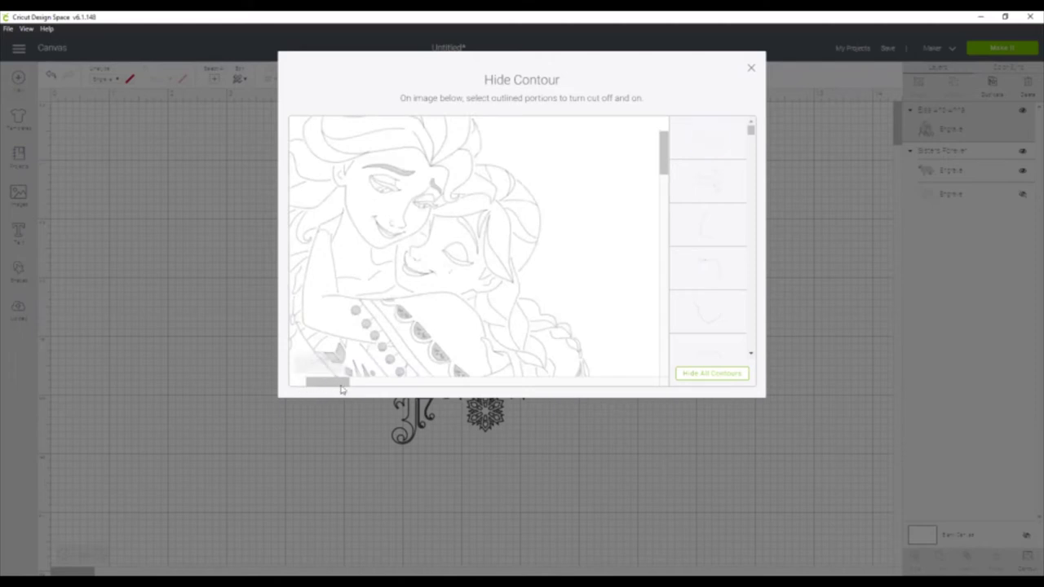
{"action": "left_click_drag", "start_coordinate": [341, 386], "coordinate": [337, 380]}
{"action": "scroll", "coordinate": [333, 306], "scroll_direction": "down", "scroll_amount": 3}
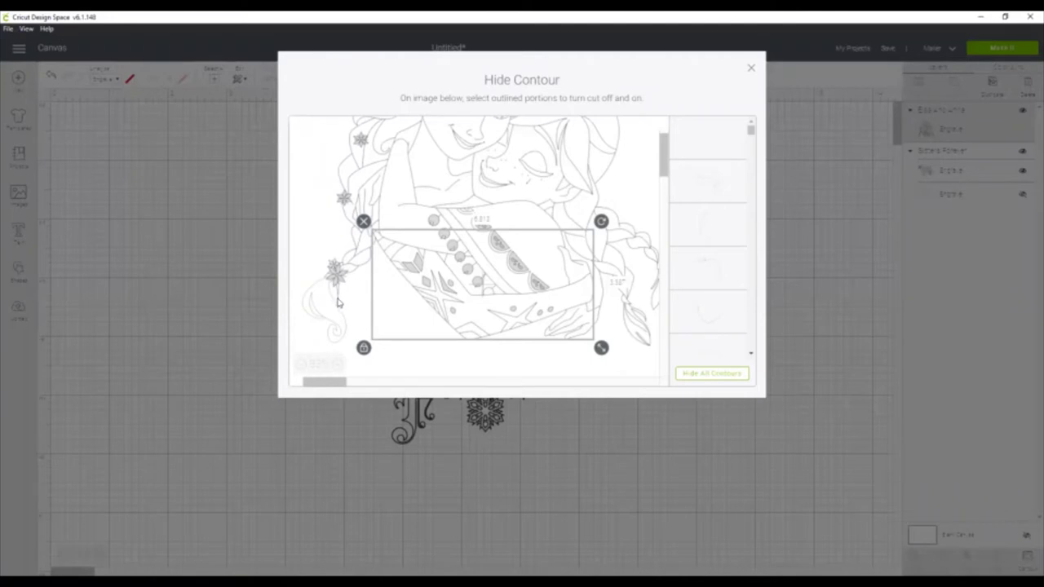
{"action": "left_click", "coordinate": [340, 320]}
{"action": "left_click", "coordinate": [308, 299]}
{"action": "left_click", "coordinate": [356, 326]}
Step: Select the image and text together and center them horizontally
{"action": "left_click", "coordinate": [752, 69]}
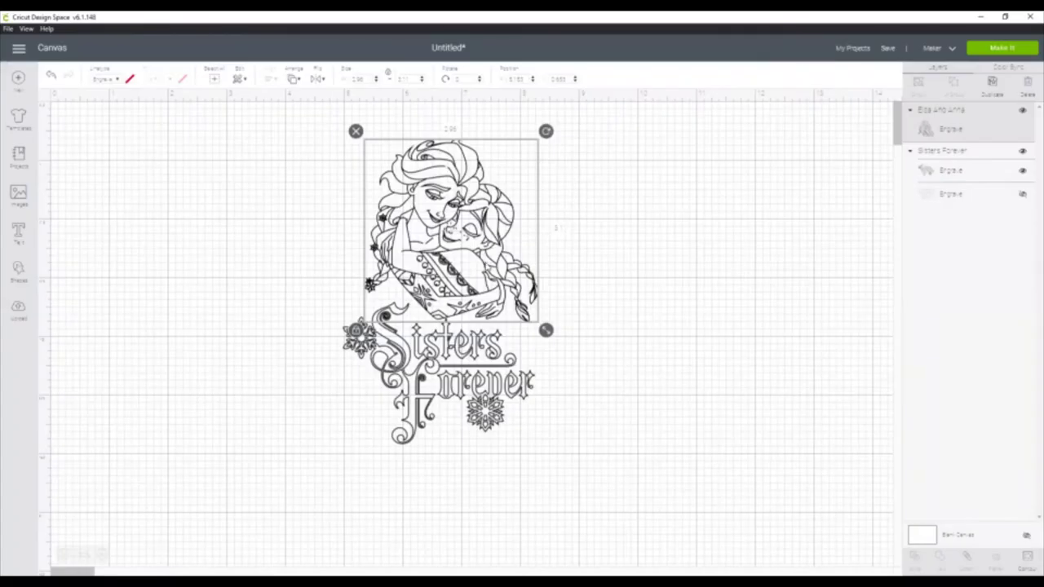
{"action": "mouse_move", "coordinate": [396, 340]}
{"action": "left_mouse_down"}
{"action": "mouse_move", "coordinate": [386, 341]}
{"action": "mouse_move", "coordinate": [397, 340]}
{"action": "left_mouse_up"}
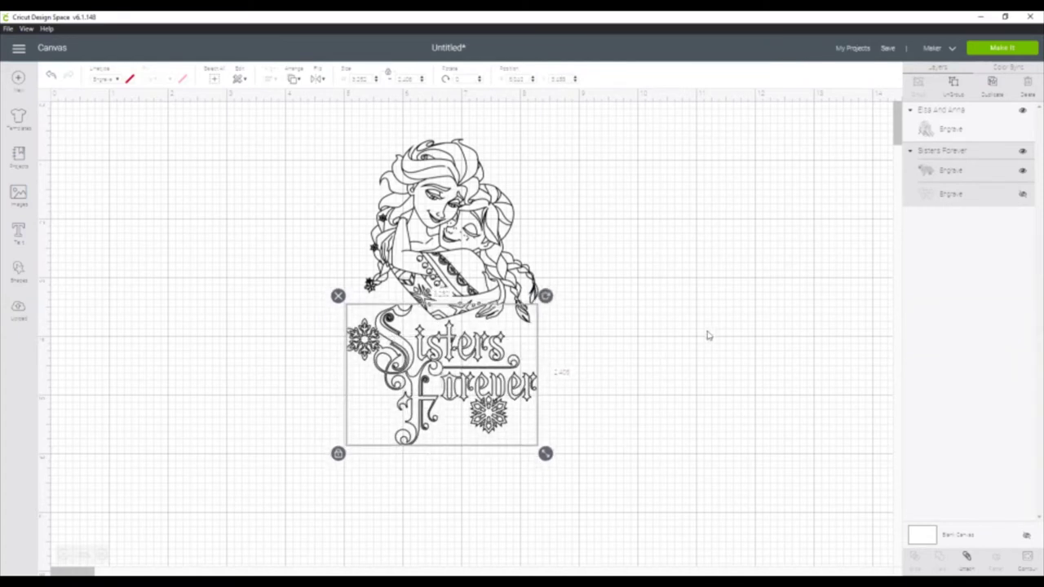
{"action": "left_click_drag", "start_coordinate": [324, 120], "coordinate": [565, 465]}
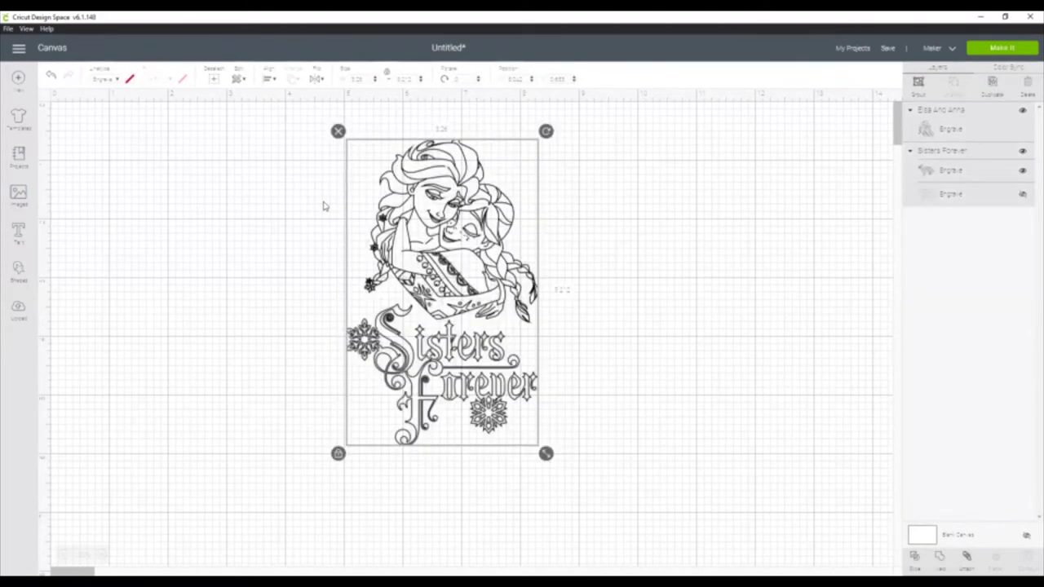
{"action": "left_click", "coordinate": [270, 78]}
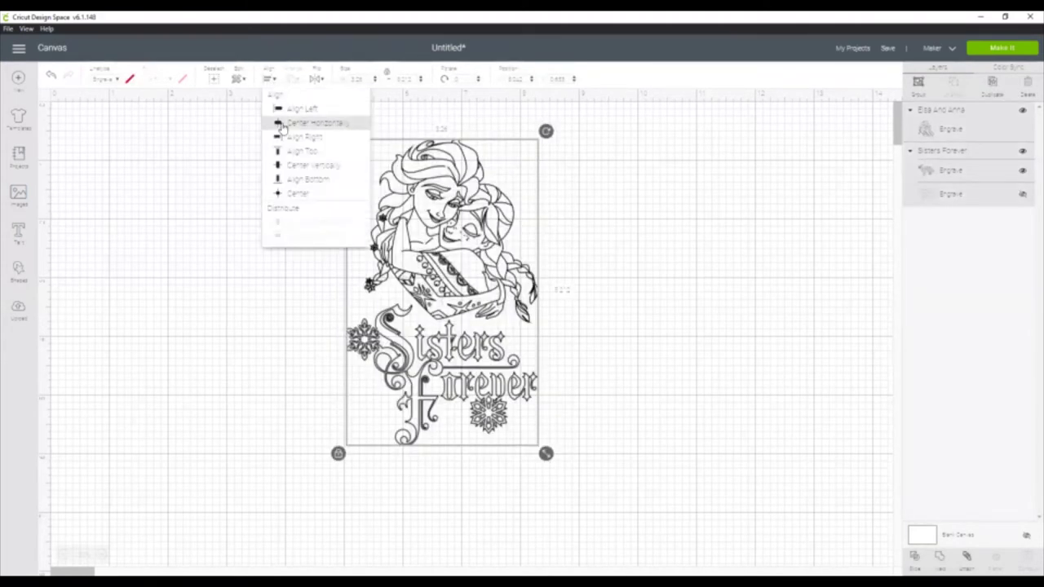
{"action": "left_click", "coordinate": [282, 124]}
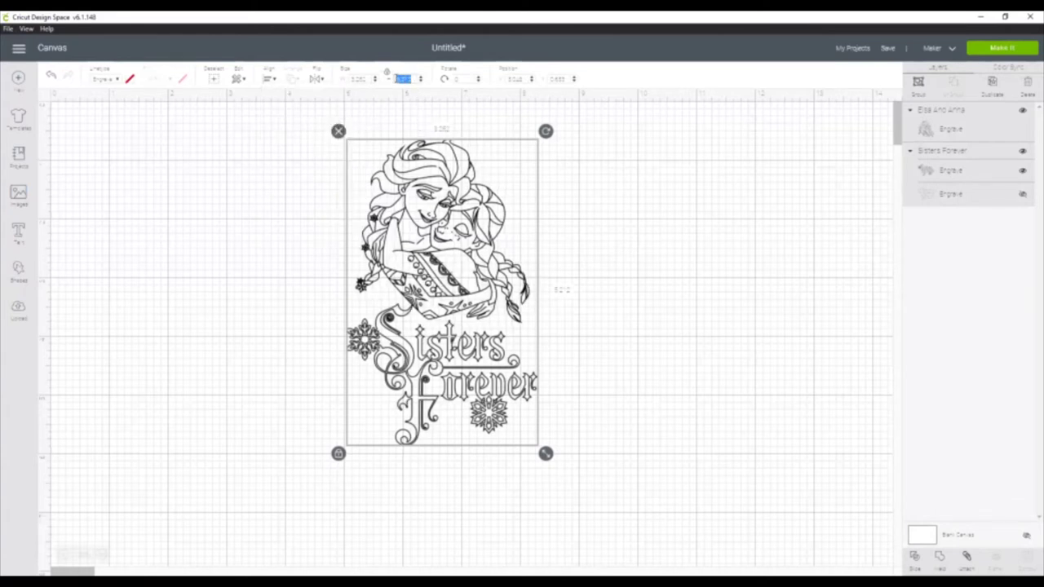
Step: Set the design height to 6 in, attach the layers, and send it to the mat
{"action": "key", "text": "BackSpace"}
{"action": "type", "text": "6"}
{"action": "key", "text": "Return"}
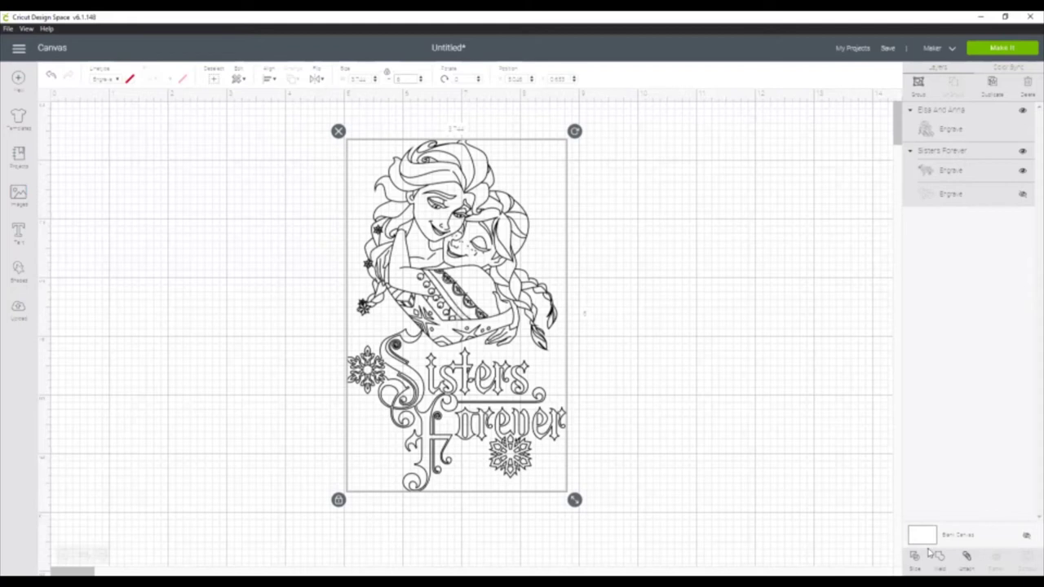
{"action": "left_click", "coordinate": [966, 558]}
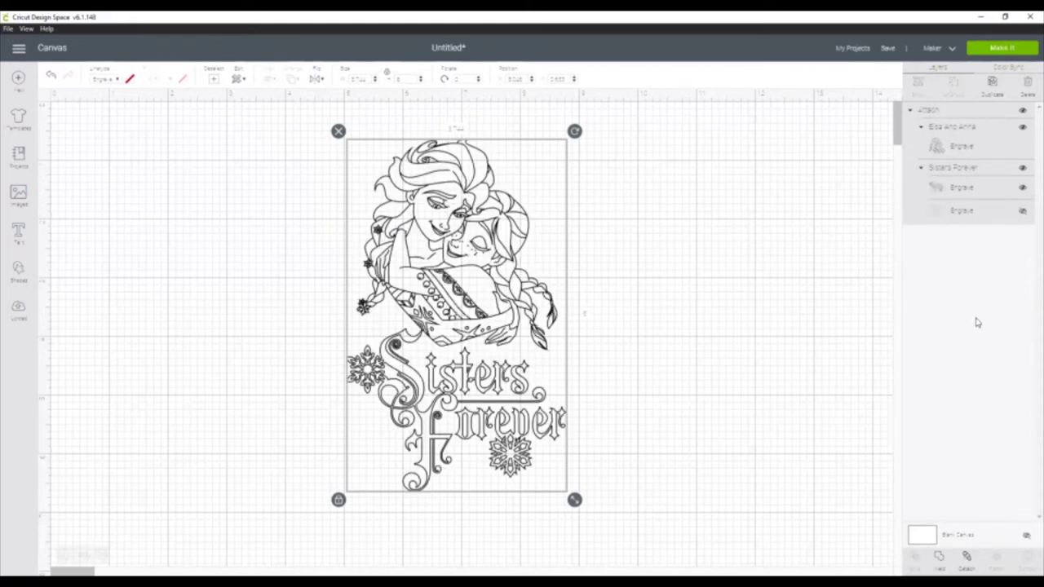
{"action": "left_click", "coordinate": [999, 49]}
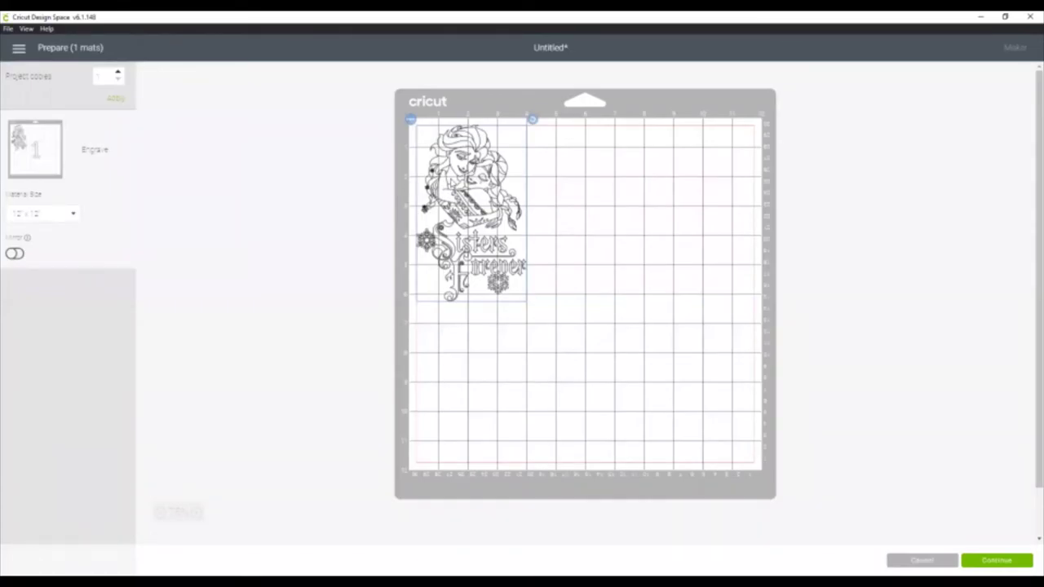
Step: Move the design toward the mat centre and continue to material setup
{"action": "left_click_drag", "start_coordinate": [456, 183], "coordinate": [512, 235]}
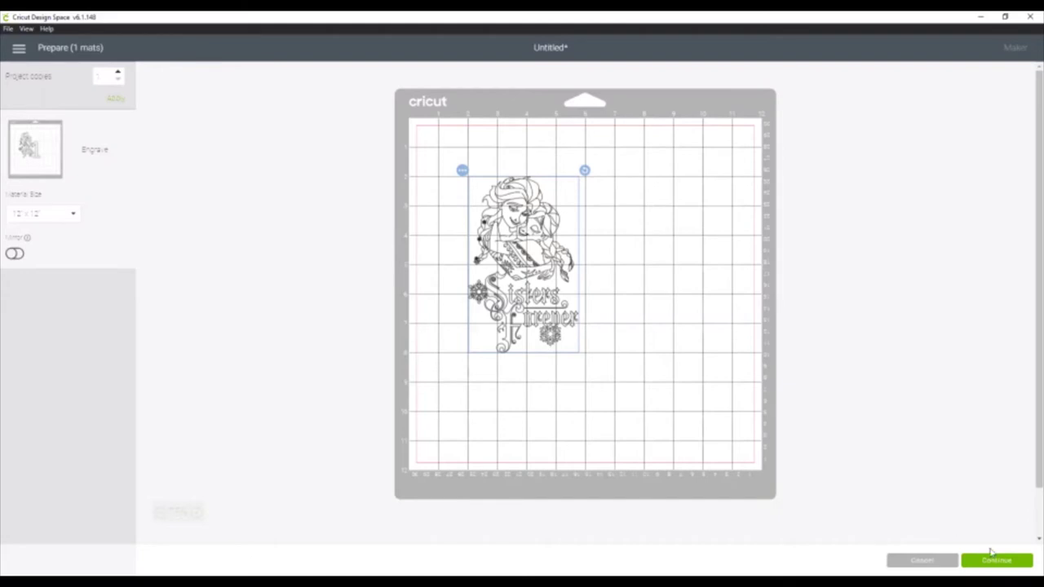
{"action": "left_click", "coordinate": [997, 562]}
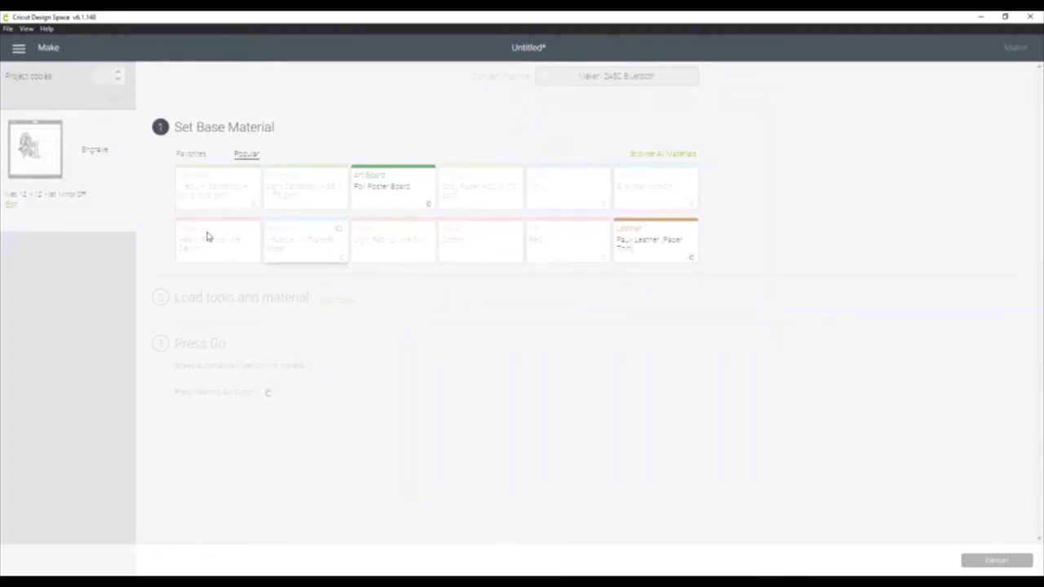
Step: Choose Acrylic, Thick (2 mm) from the full materials list as the base material
{"action": "left_click", "coordinate": [641, 155]}
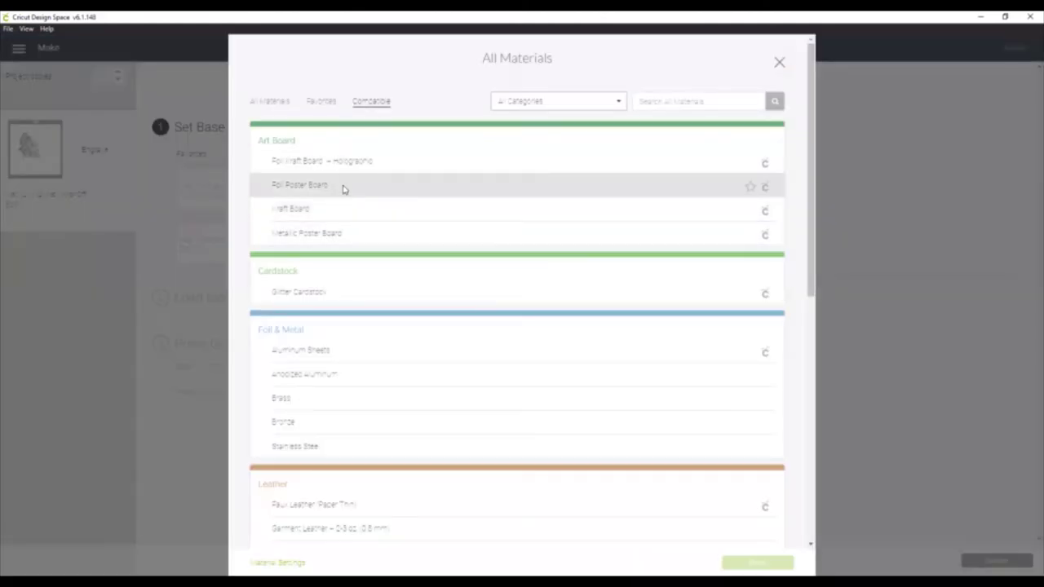
{"action": "scroll", "coordinate": [352, 188], "scroll_direction": "down", "scroll_amount": 3}
{"action": "scroll", "coordinate": [348, 239], "scroll_direction": "down", "scroll_amount": 7}
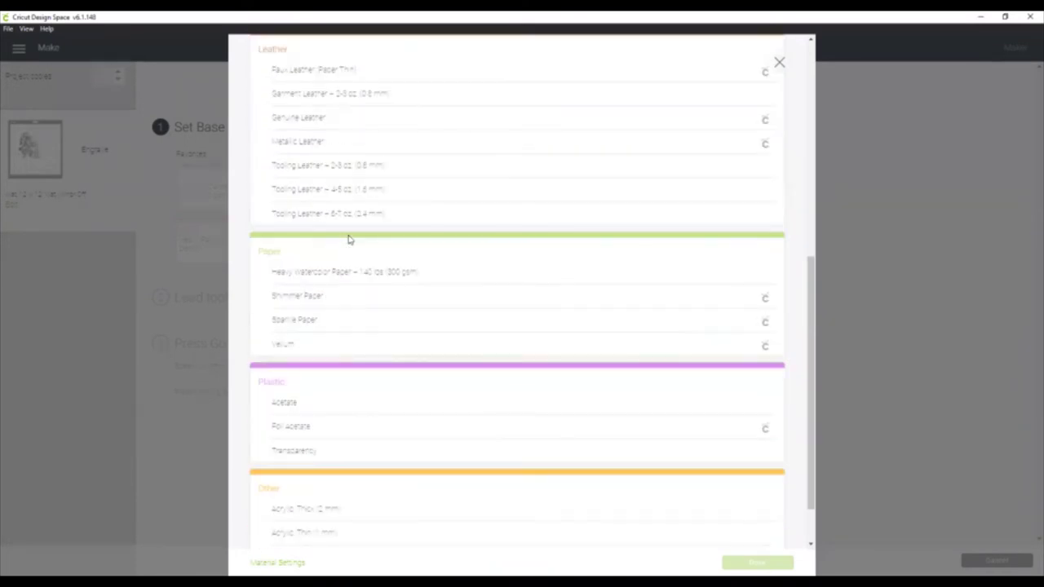
{"action": "scroll", "coordinate": [350, 236], "scroll_direction": "down", "scroll_amount": 2}
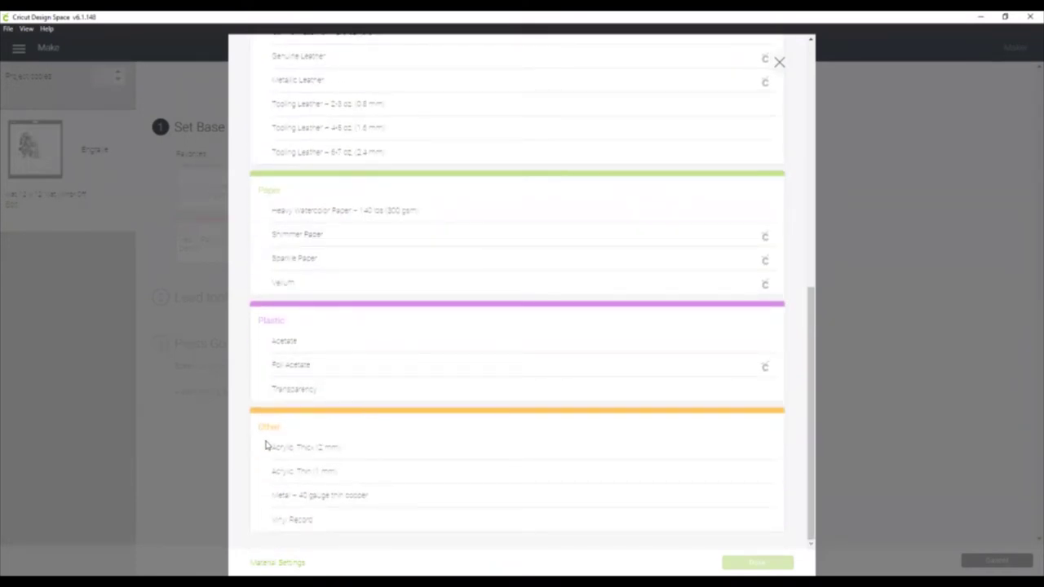
{"action": "left_click", "coordinate": [350, 451]}
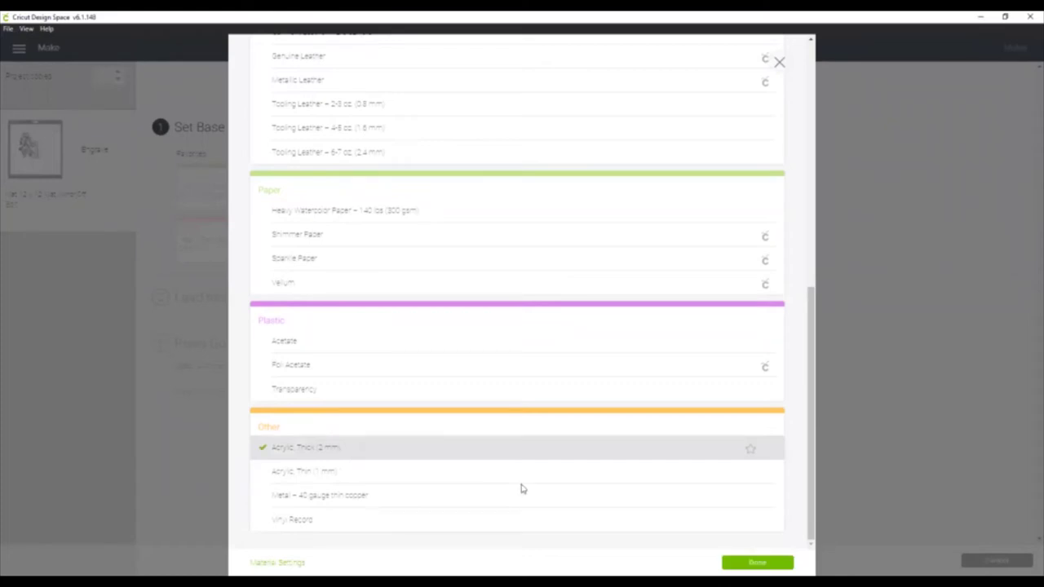
{"action": "left_click", "coordinate": [757, 563]}
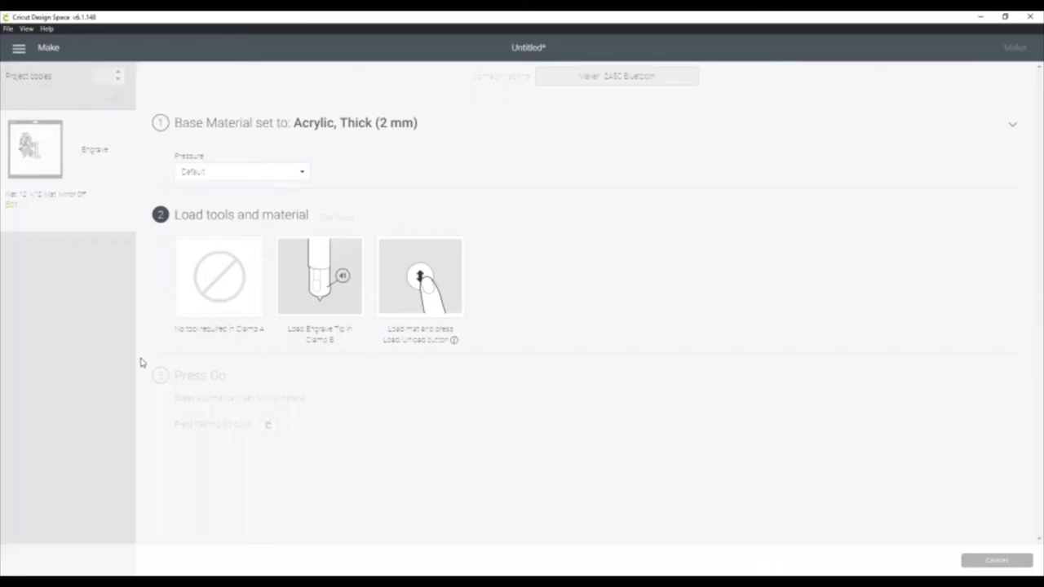